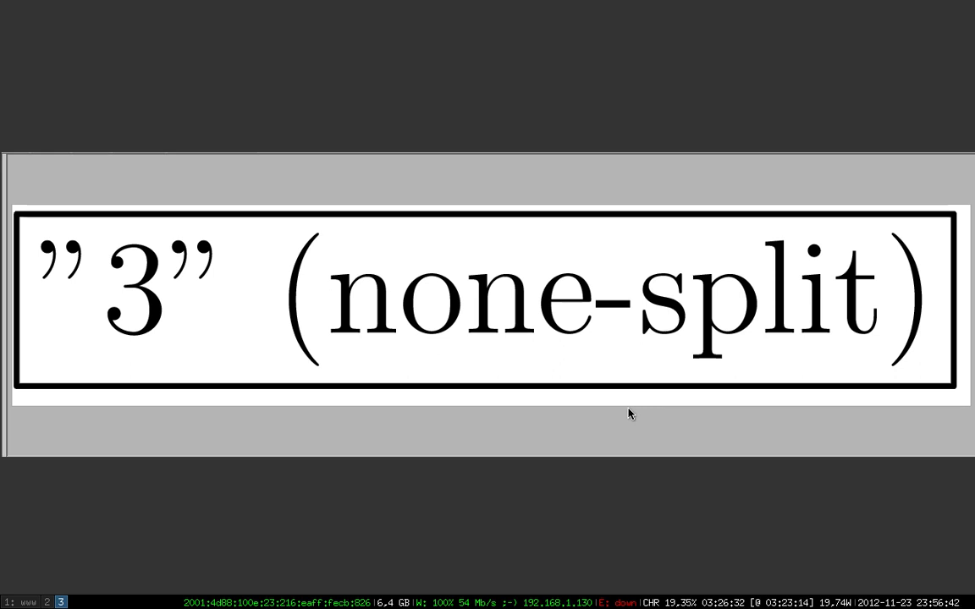
- Open two terminals side by side on empty workspace 3, closing the layout tree diagram after each stage
{"action": "key", "text": "q"}
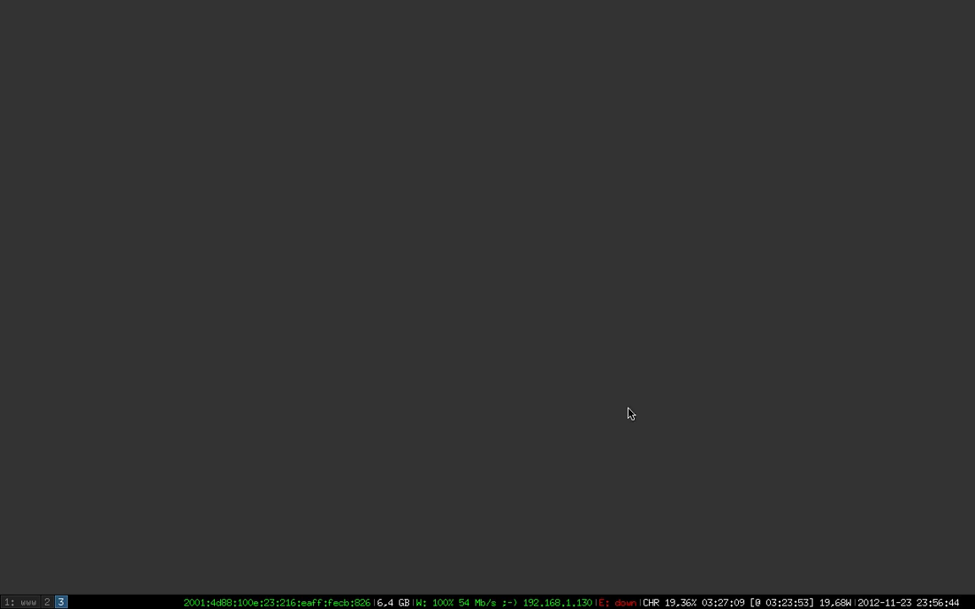
{"action": "key", "text": "alt+Return"}
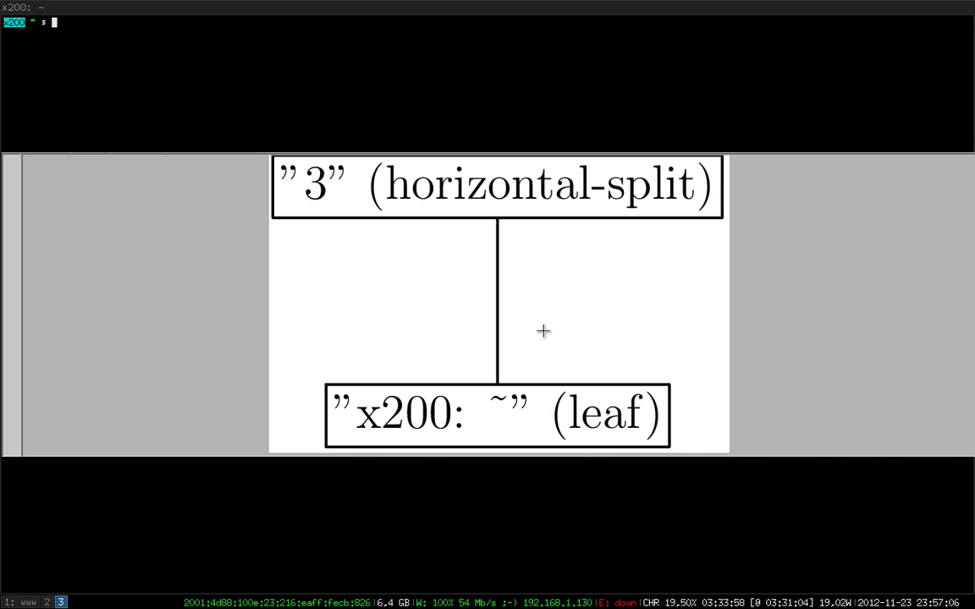
{"action": "key", "text": "q"}
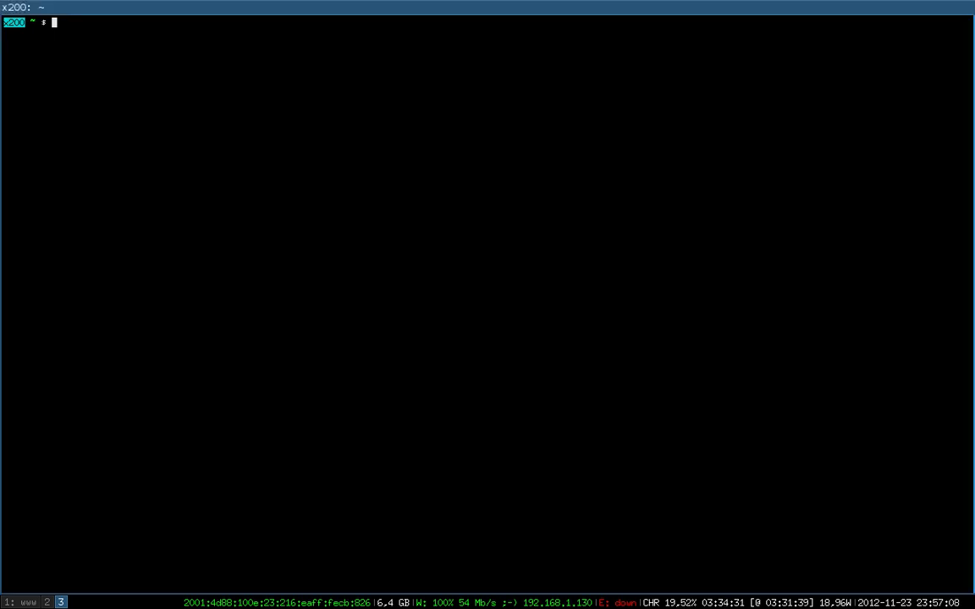
{"action": "key", "text": "super+Return"}
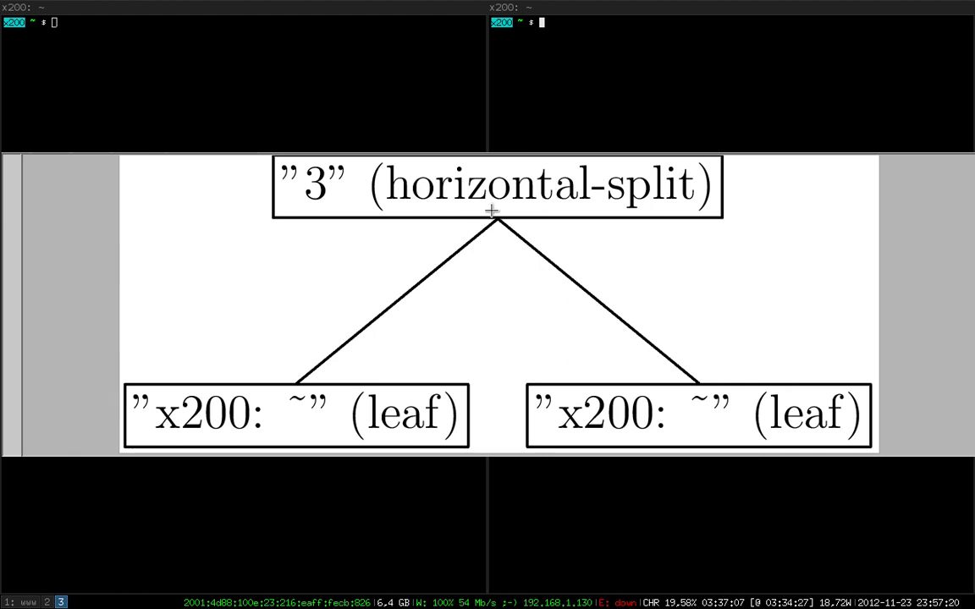
{"action": "left_click", "coordinate": [552, 237]}
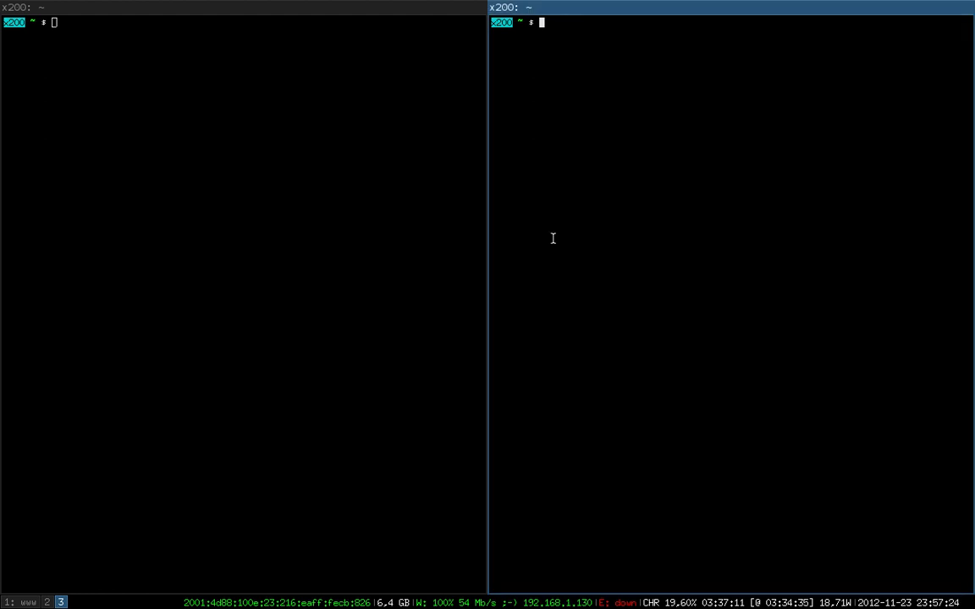
- Split the right-hand terminal's container vertically and open a third terminal below it
{"action": "key", "text": "alt+v"}
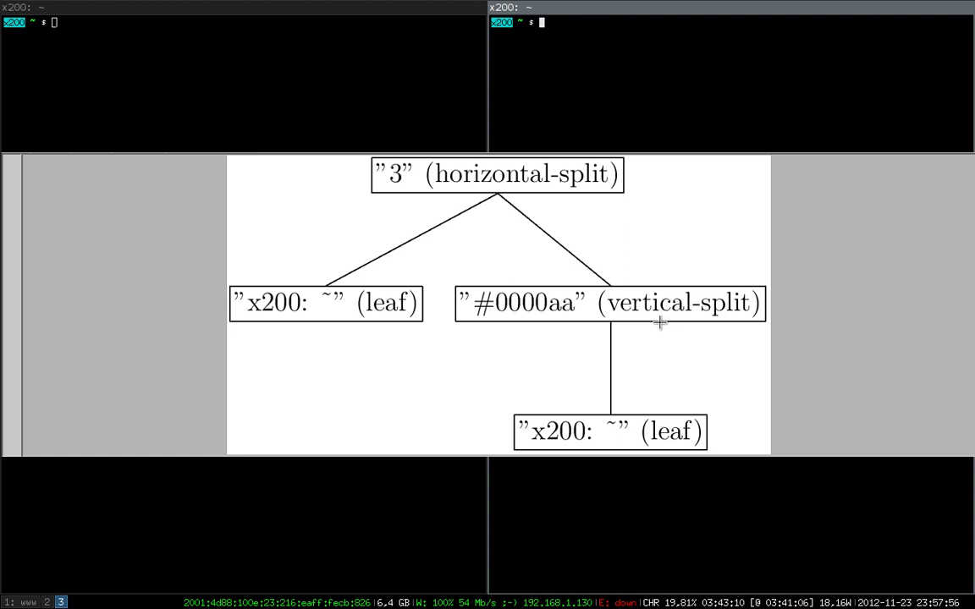
{"action": "key", "text": "q"}
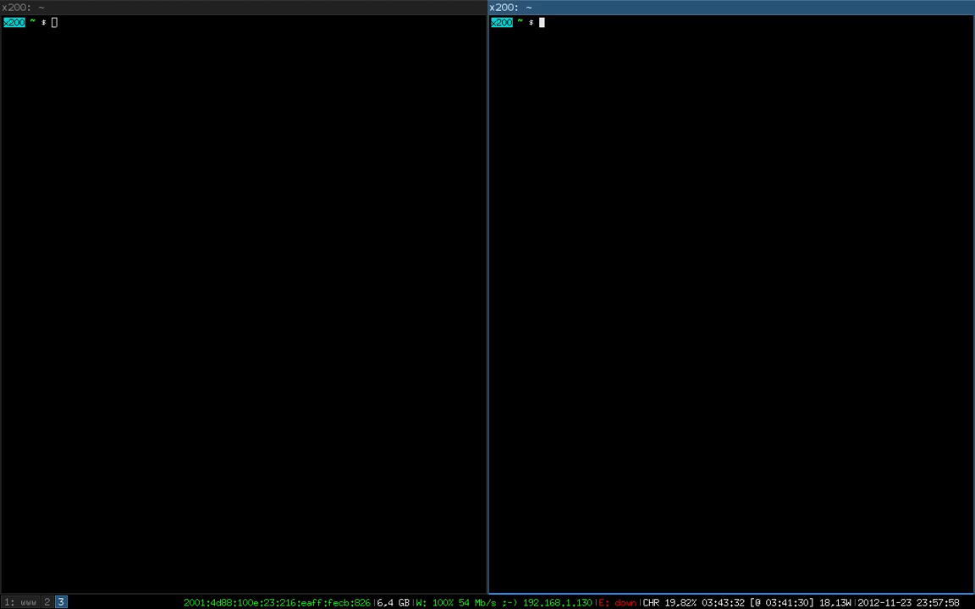
{"action": "key", "text": "super+Return"}
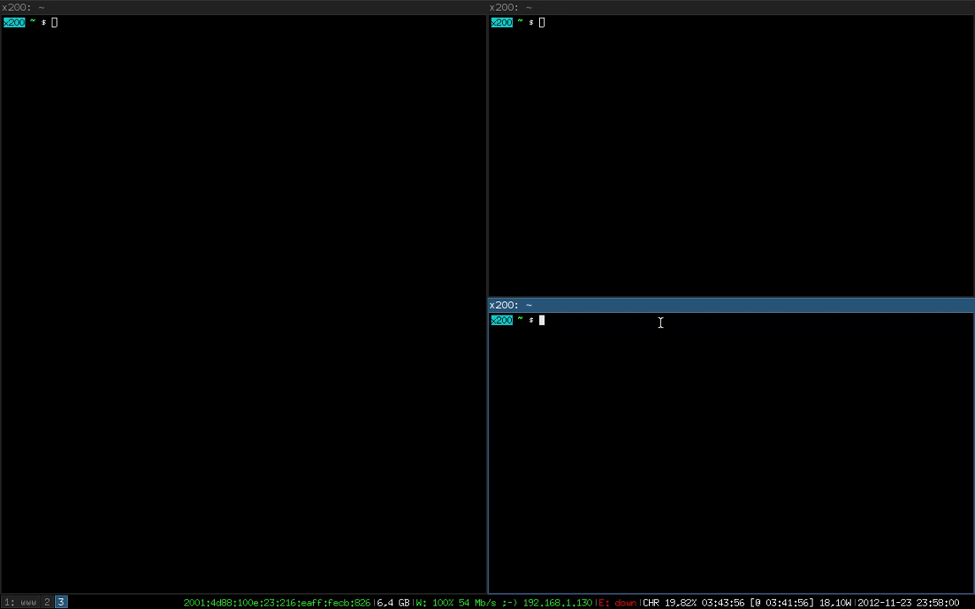
- Show the layout tree and examine which leaf corresponds to each of the three terminals
{"action": "key", "text": "super+g"}
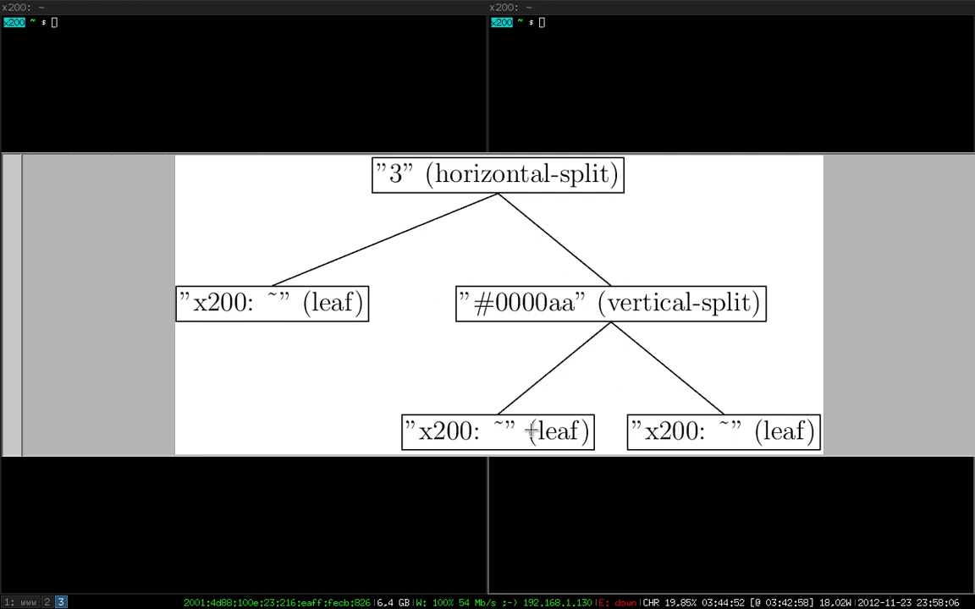
{"action": "left_click", "coordinate": [581, 56]}
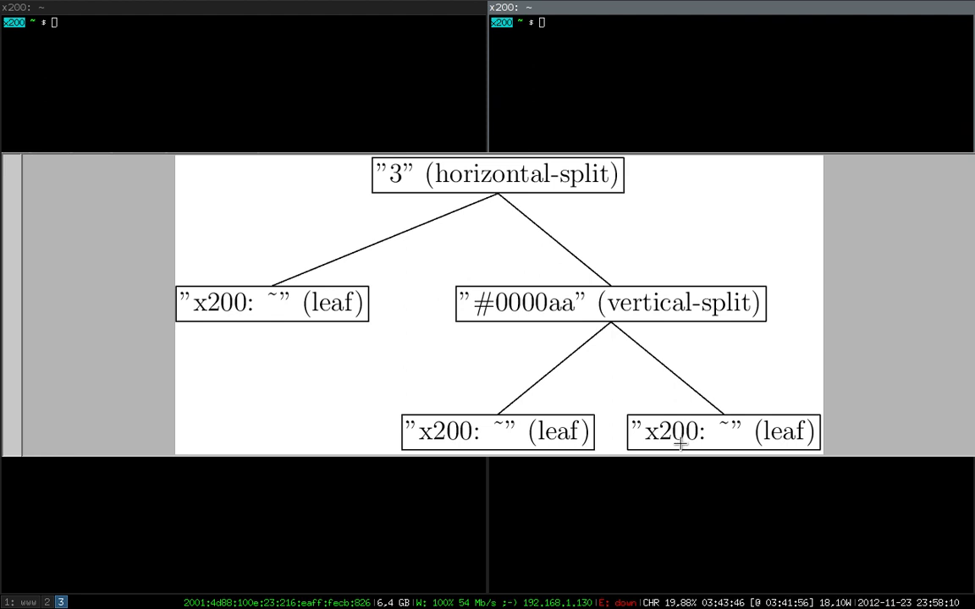
{"action": "left_click", "coordinate": [690, 542]}
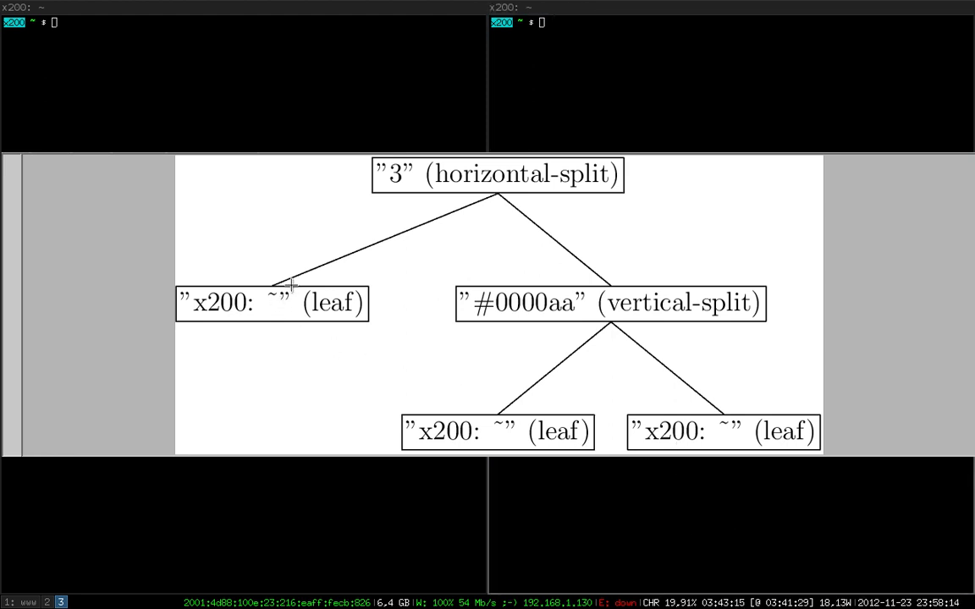
{"action": "left_click", "coordinate": [248, 92]}
{"action": "key", "text": "q"}
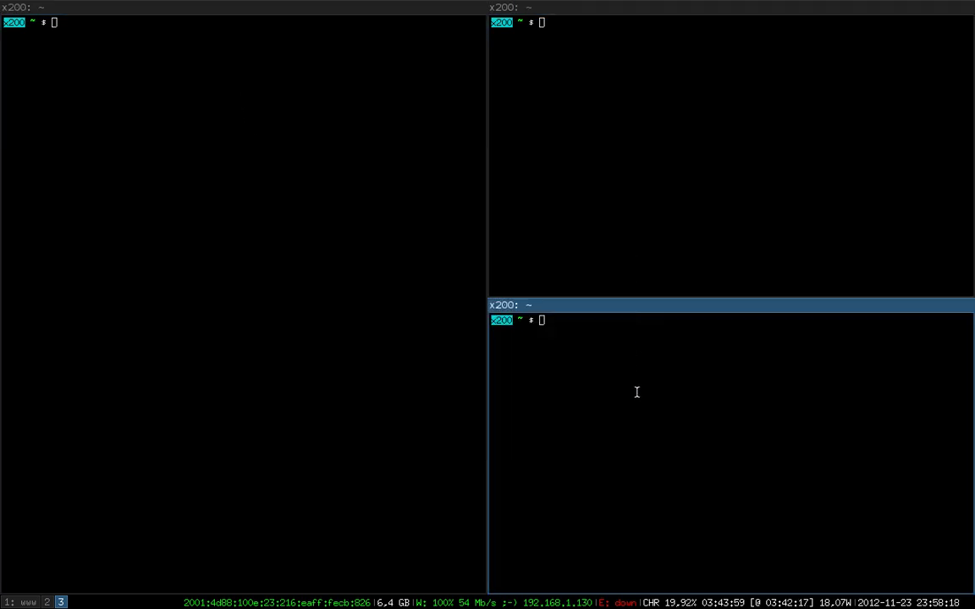
- Split the lower-right terminal horizontally, open another terminal beside it, and check the layout tree
{"action": "key", "text": "alt+h"}
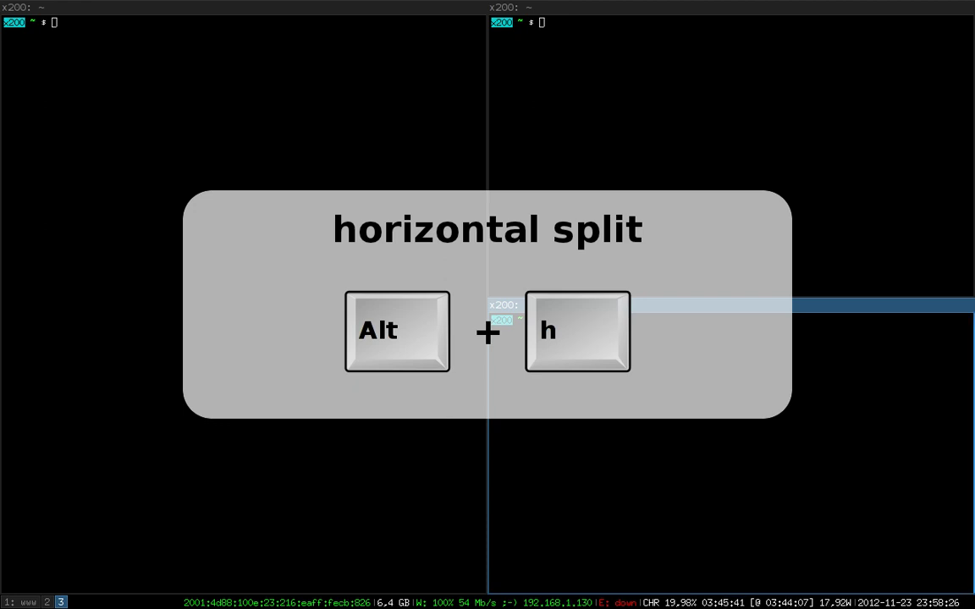
{"action": "key", "text": "alt+Return"}
{"action": "key", "text": "alt+t"}
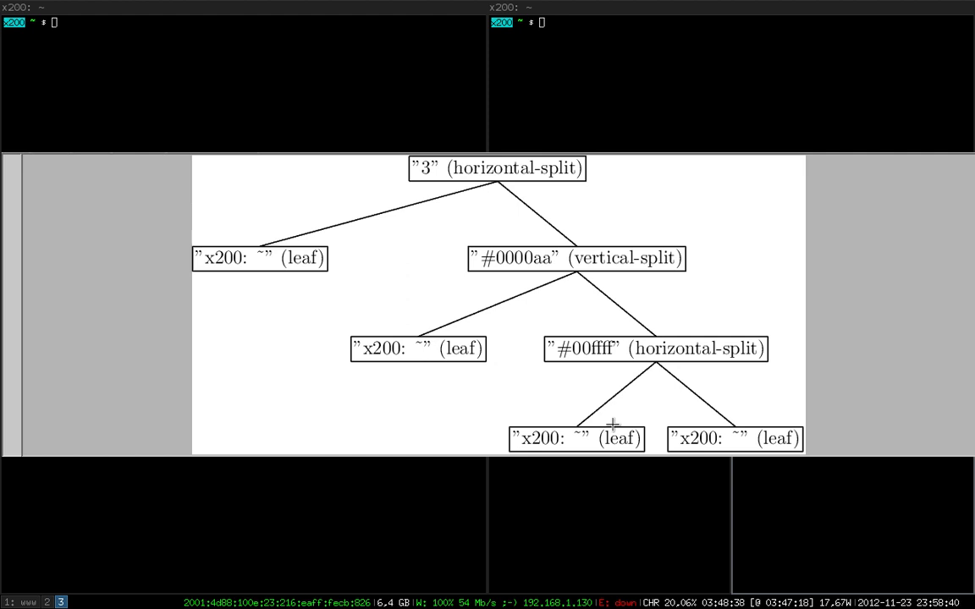
{"action": "key", "text": "q"}
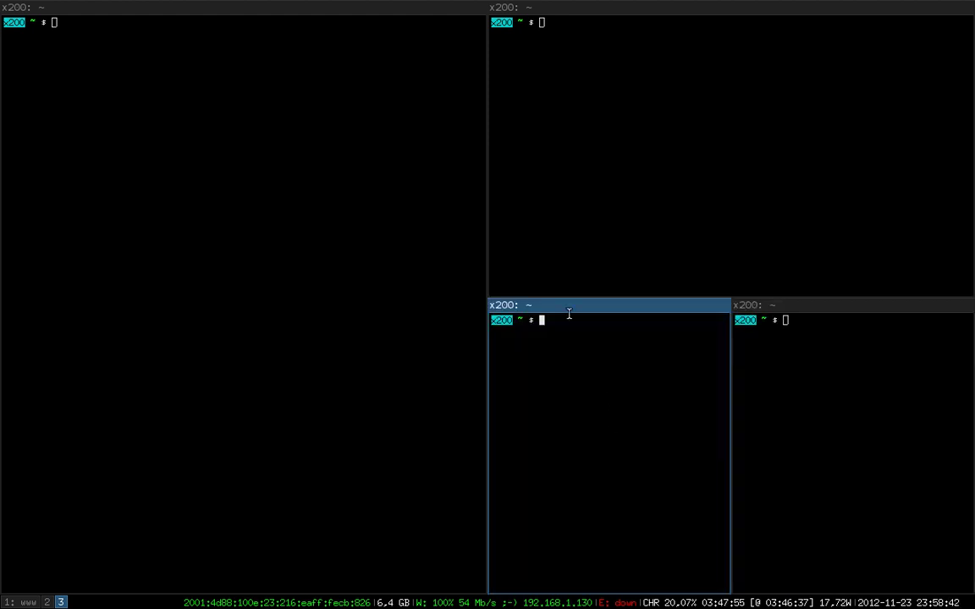
- Run "i3 layout stacked" in the upper-right terminal to stack the vertical container
{"action": "type", "text": "i3 layout s"}
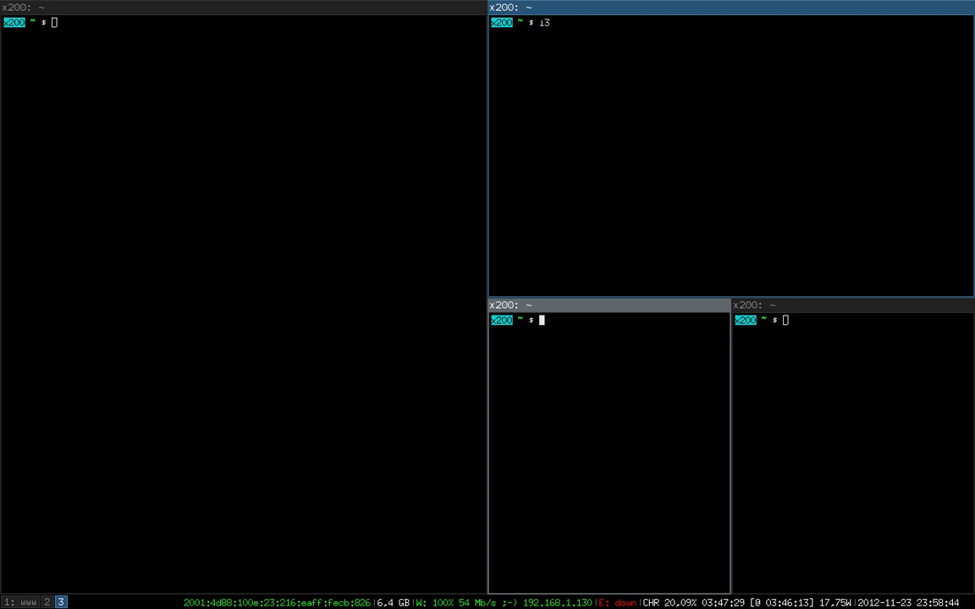
{"action": "type", "text": "tacked"}
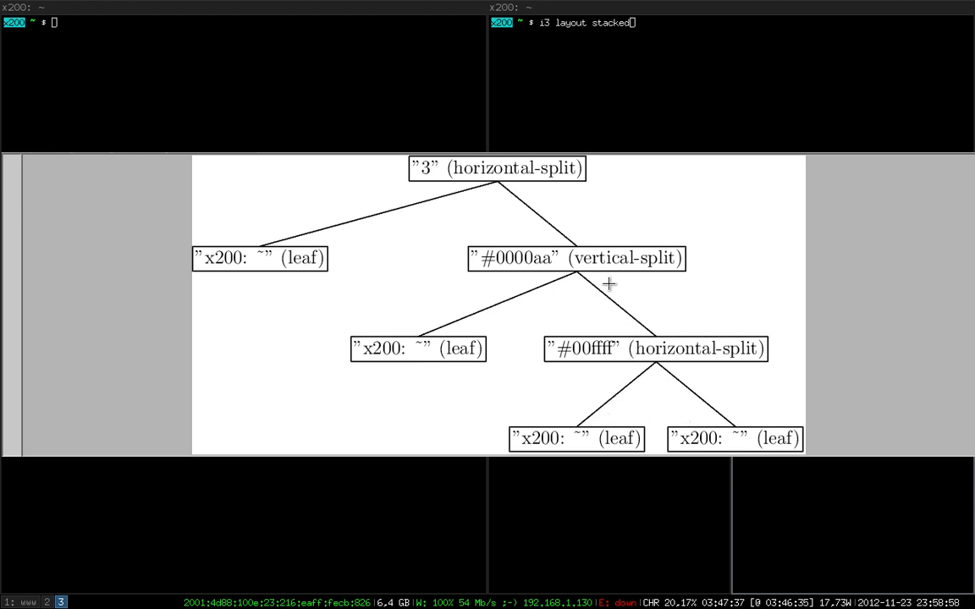
{"action": "key", "text": "q"}
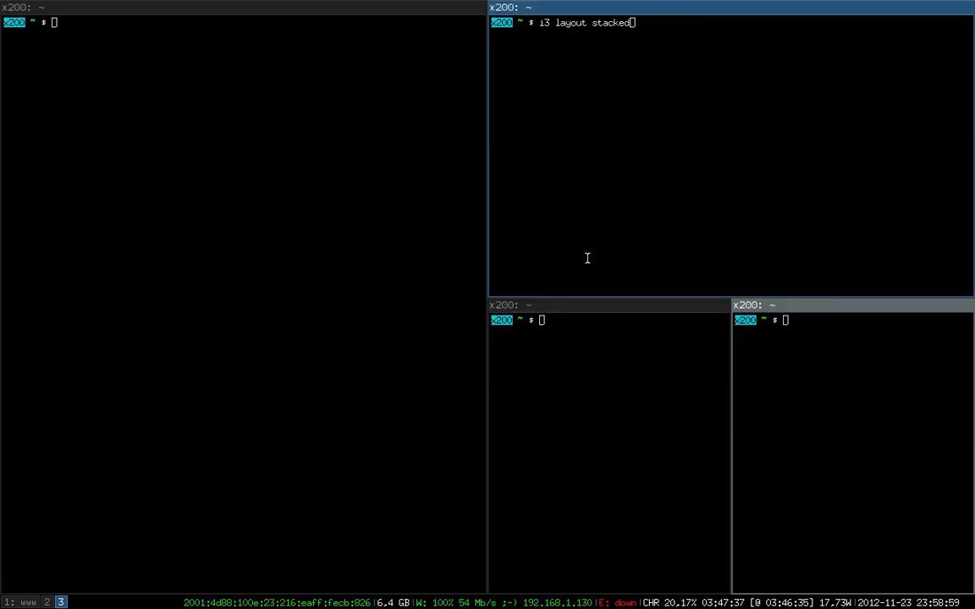
{"action": "key", "text": "Return"}
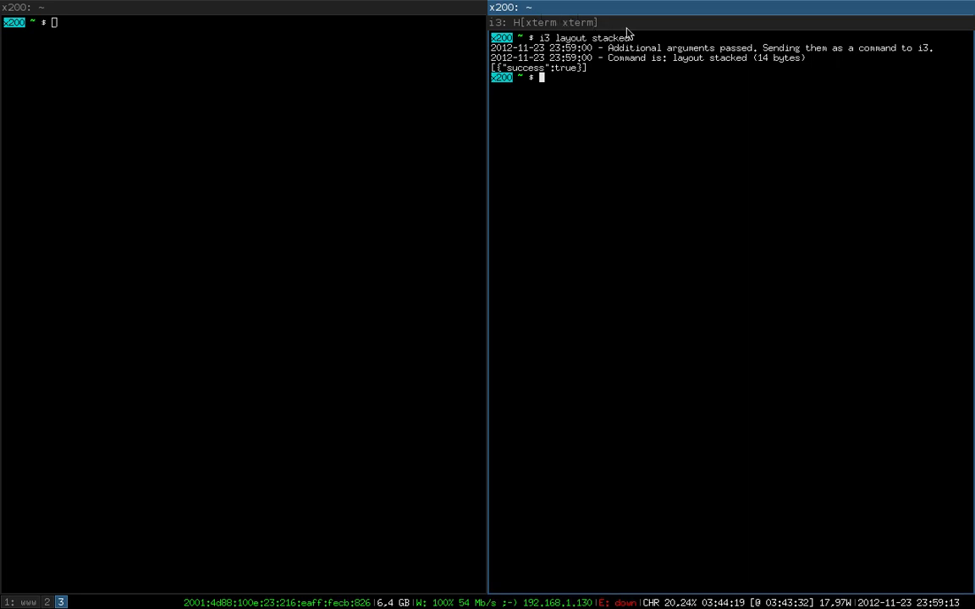
- Focus the horizontal container inside the stack, switch between its two terminals, and review the layout tree
{"action": "key", "text": "alt+Down"}
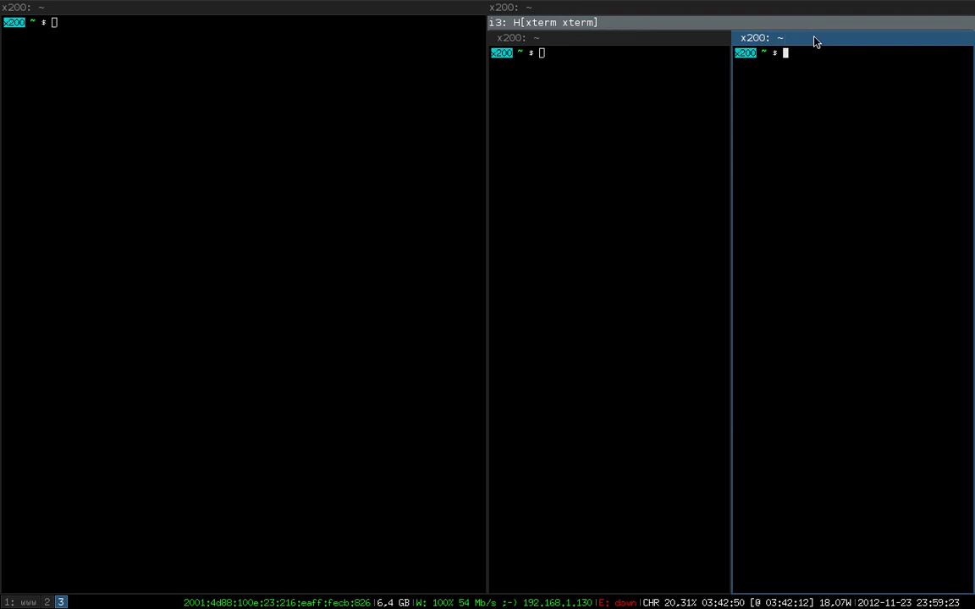
{"action": "key", "text": "super+Left"}
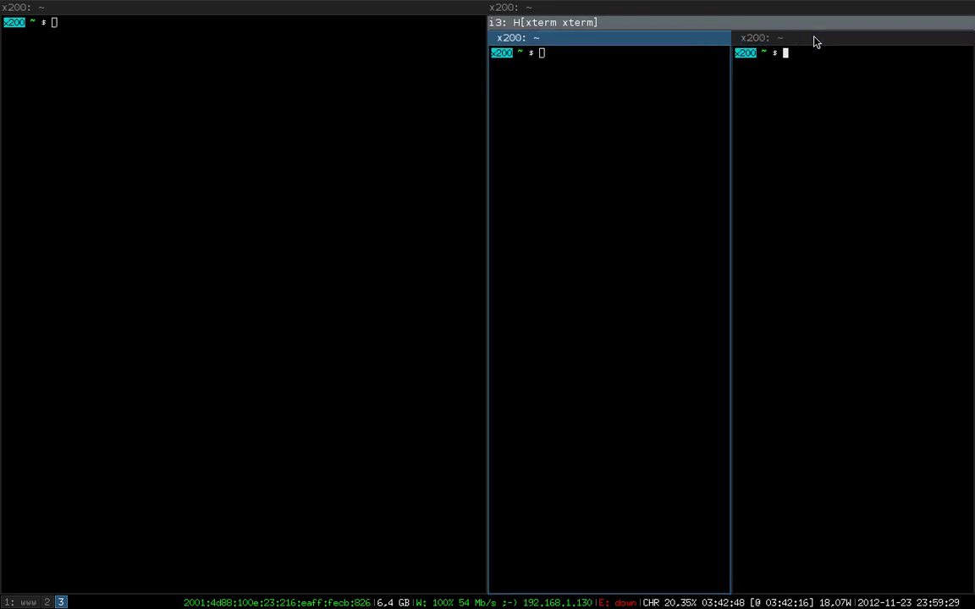
{"action": "left_click", "coordinate": [815, 41]}
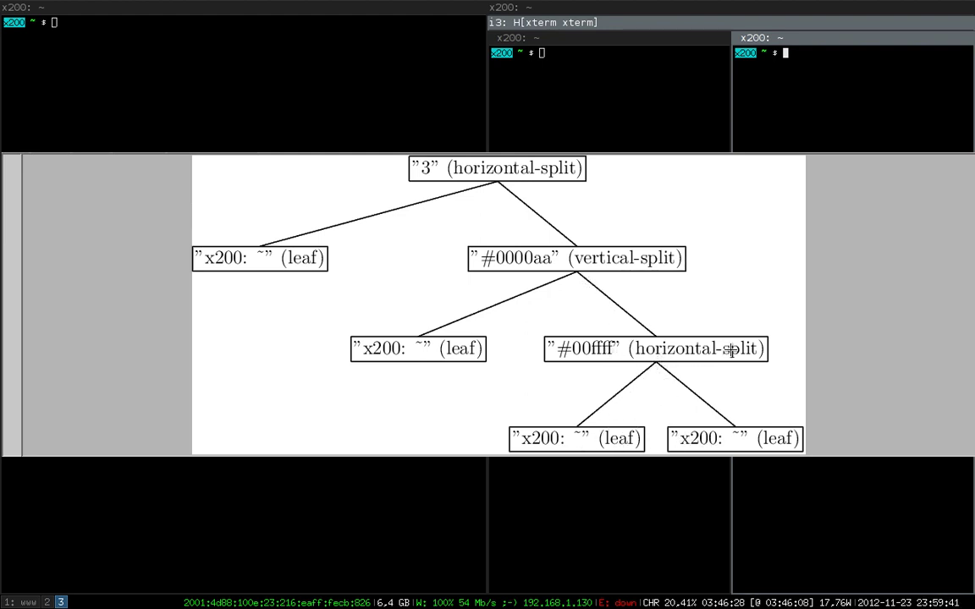
{"action": "key", "text": "q"}
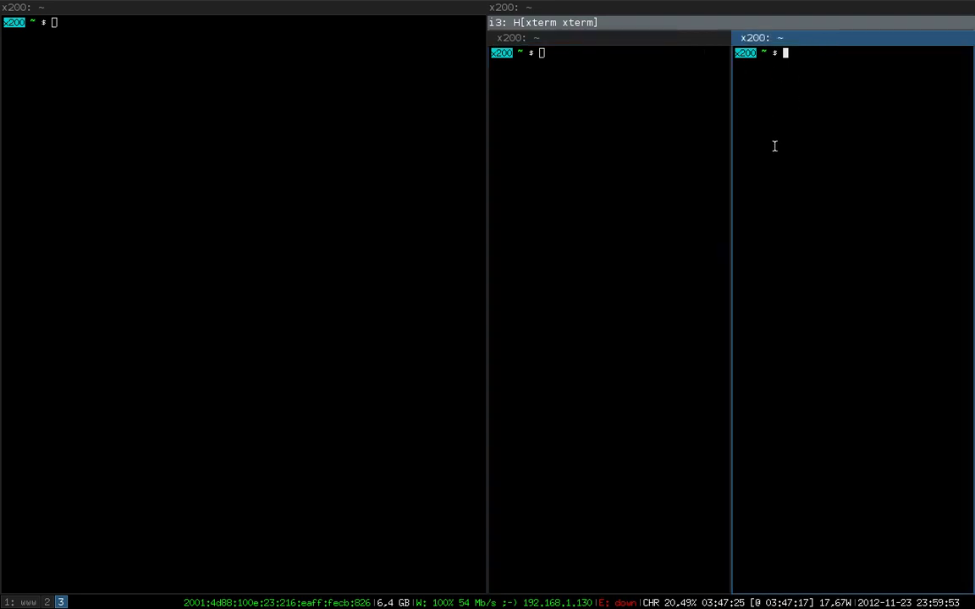
- Open a third terminal in the nested horizontal container and change its directory to /tmp
{"action": "key", "text": "super+Return"}
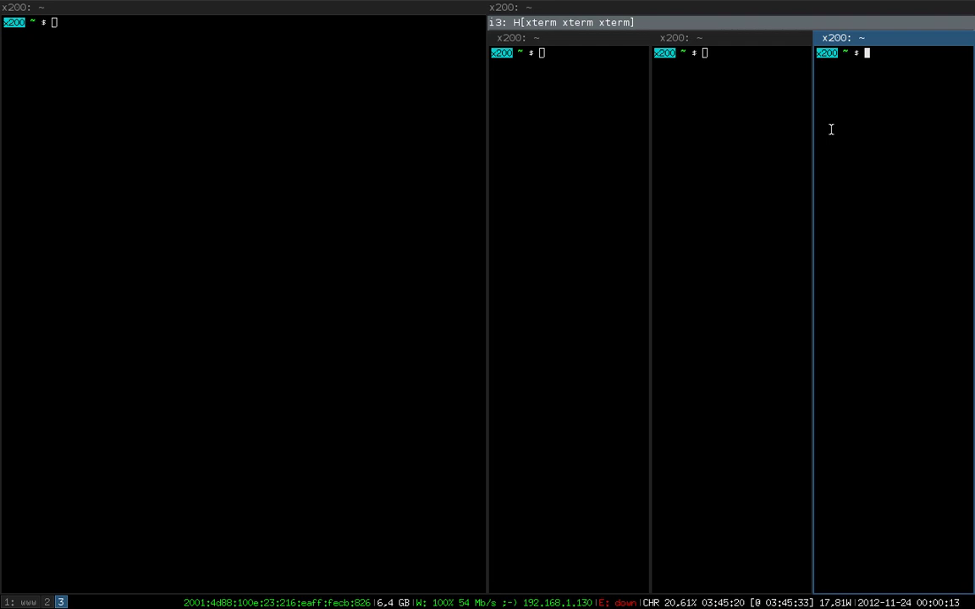
{"action": "type", "text": "cd /tmp"}
{"action": "key", "text": "Return"}
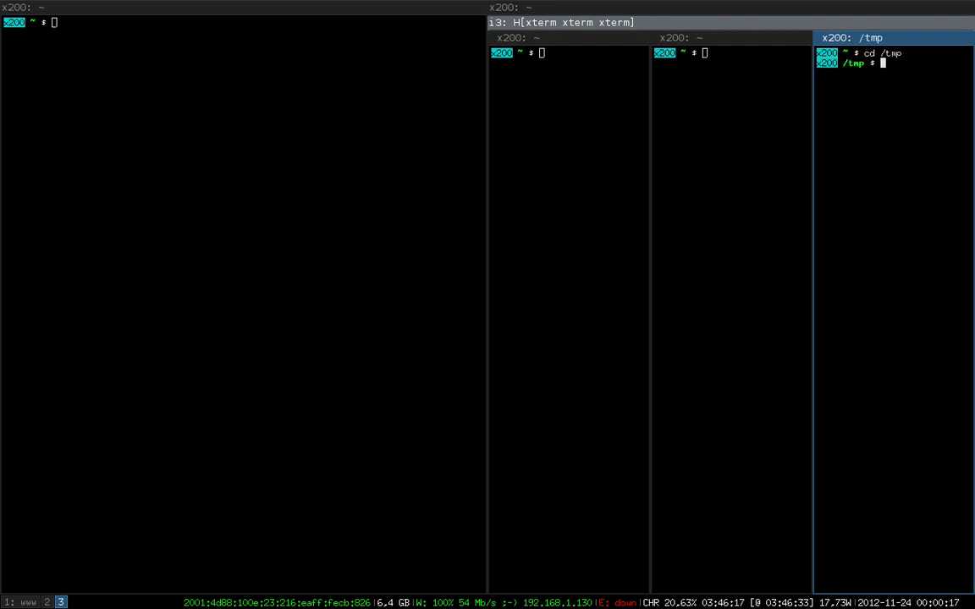
- Move the /tmp terminal and one neighbouring terminal up into the stack, leaving focus on the horizontal container's remaining terminal
{"action": "key", "text": "alt+shift+Up"}
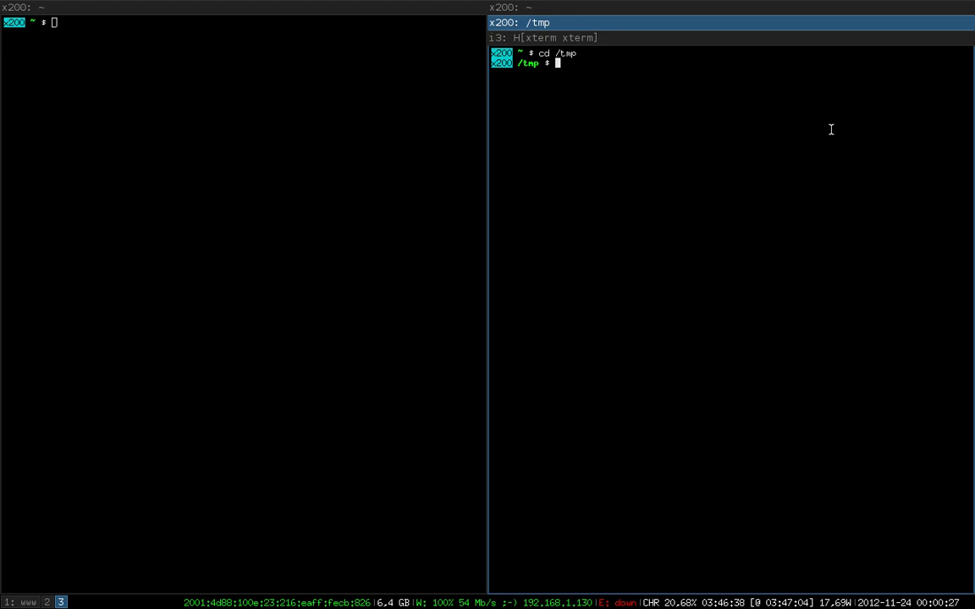
{"action": "key", "text": "super+Down"}
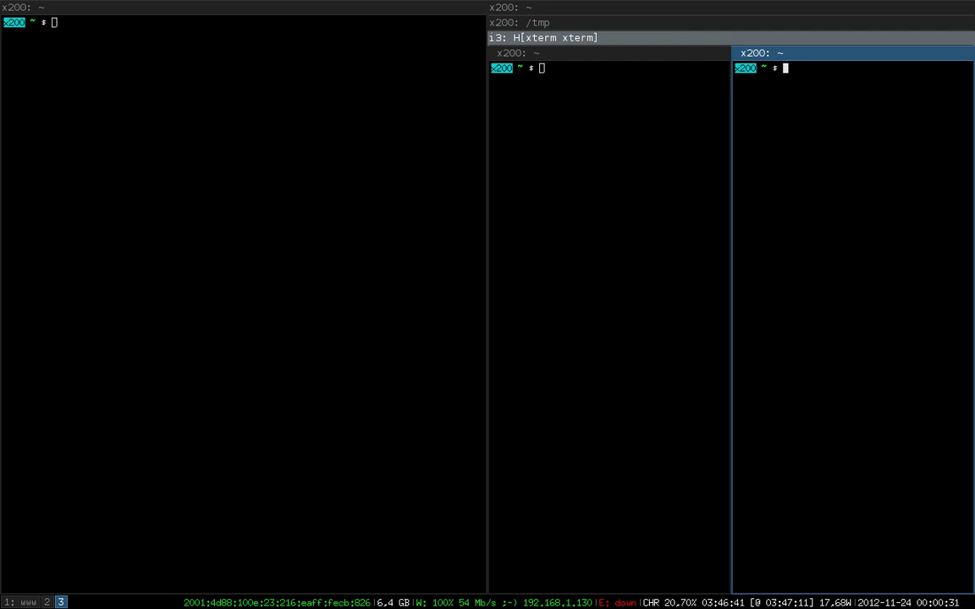
{"action": "key", "text": "super+shift+q"}
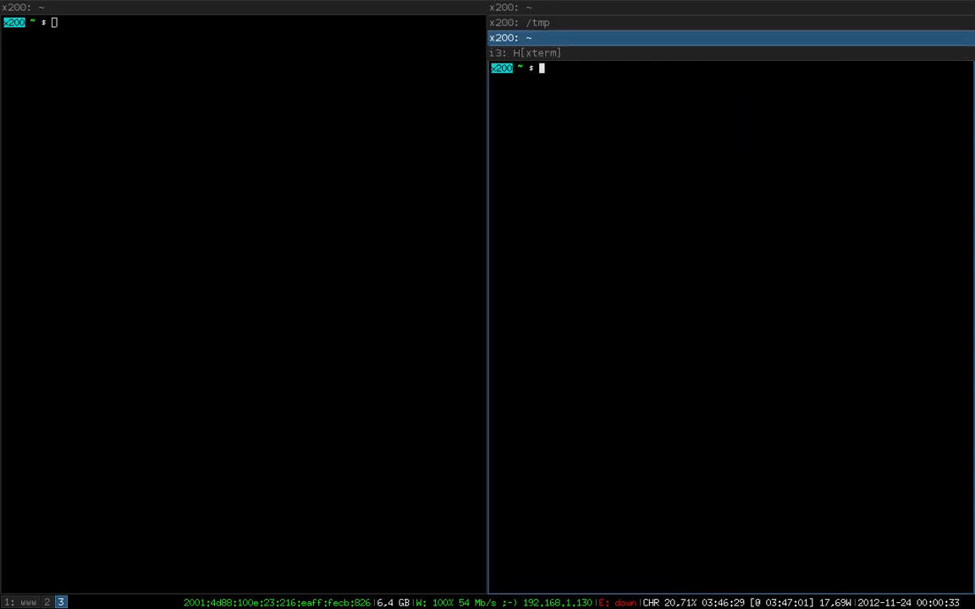
{"action": "key", "text": "super+shift+Down"}
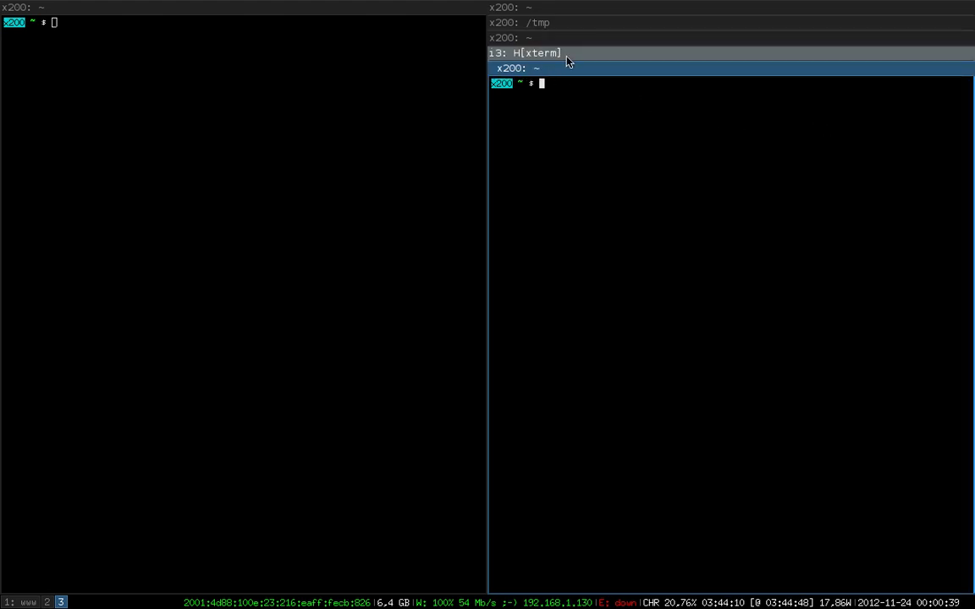
- Examine the layout tree for the horizontal container that holds a single terminal
{"action": "key", "text": "super+x"}
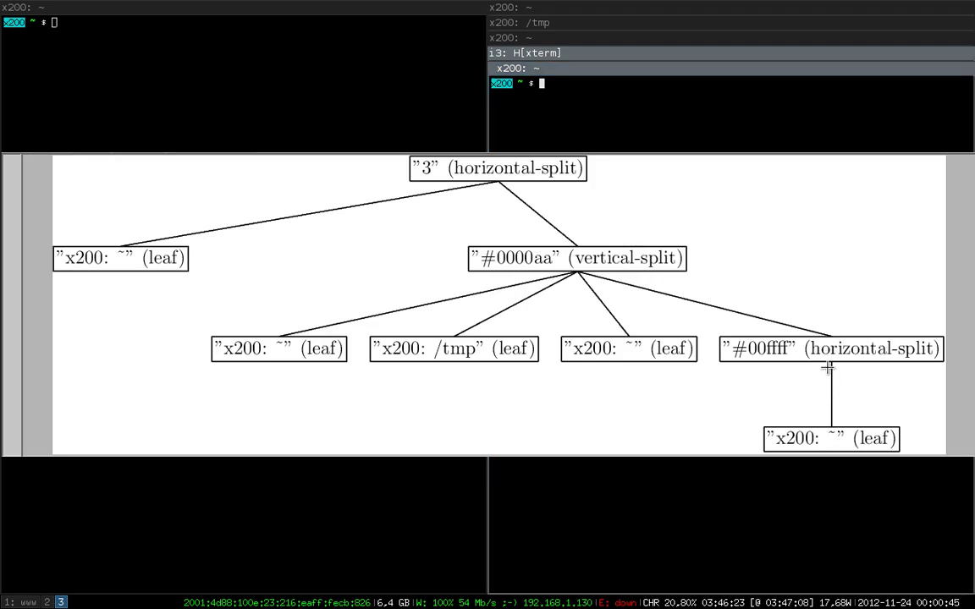
{"action": "key", "text": "q"}
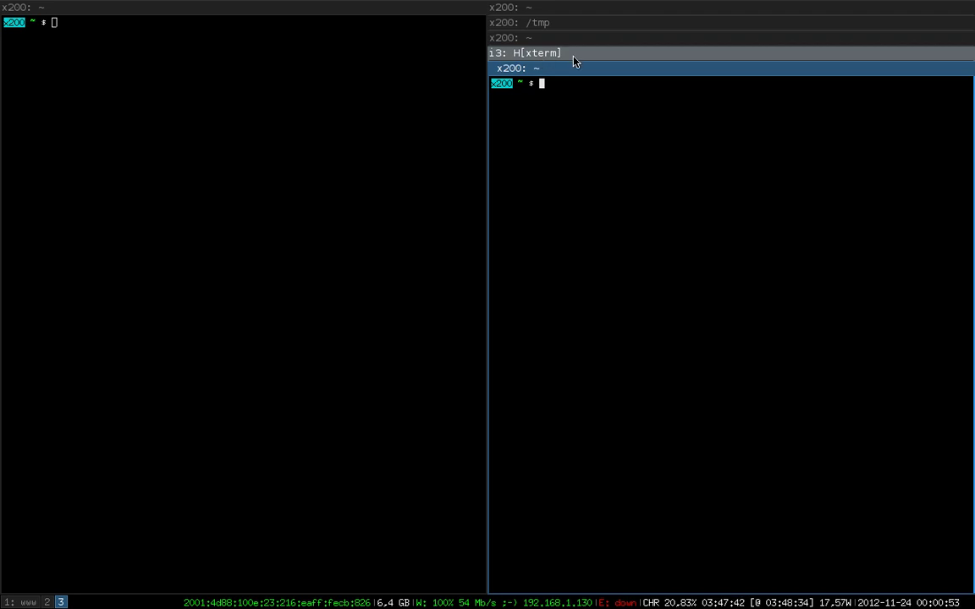
{"action": "key", "text": "super+x"}
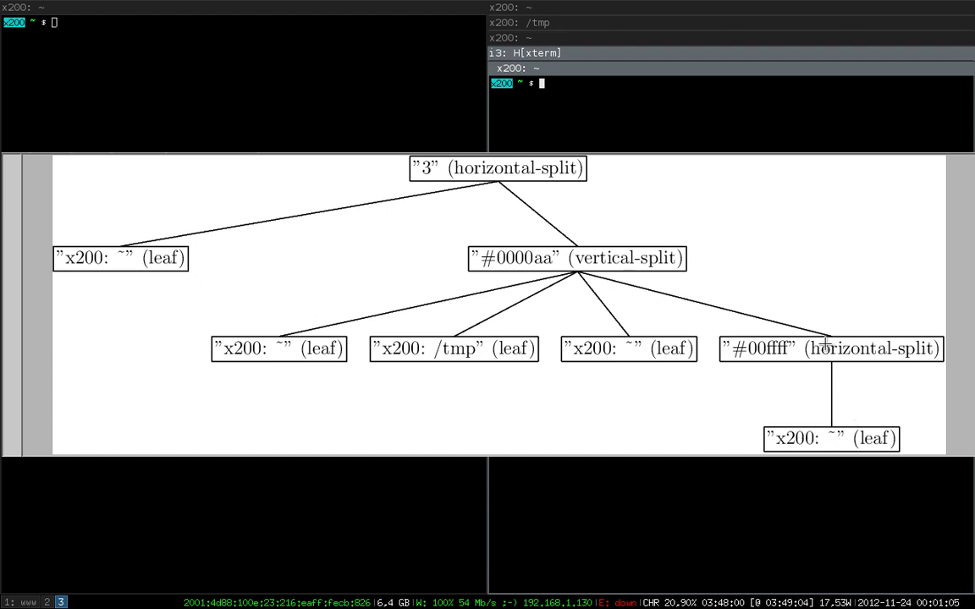
{"action": "key", "text": "q"}
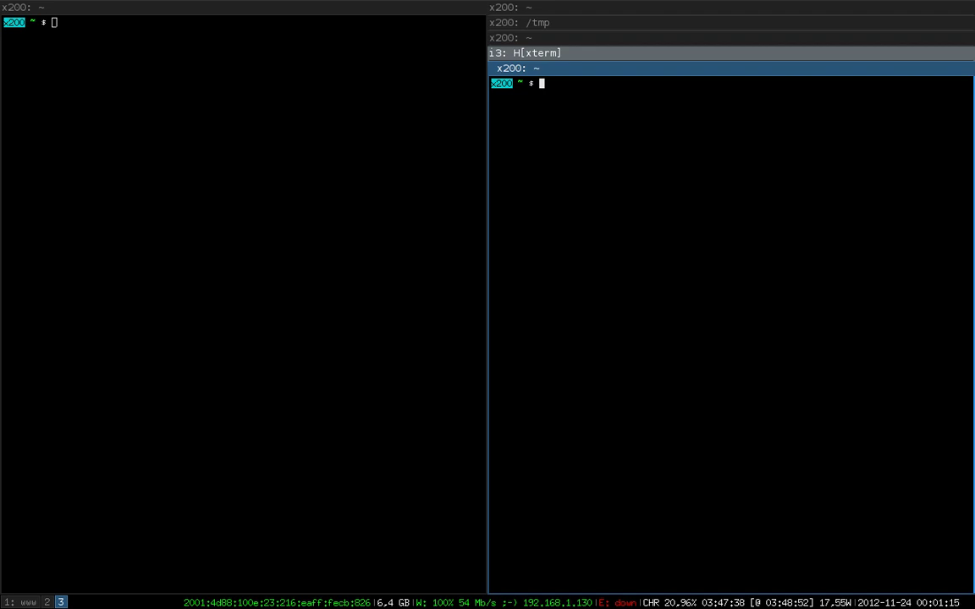
- Move the remaining terminal out of the horizontal container into the stack and focus the /tmp terminal
{"action": "key", "text": "super+shift+Up"}
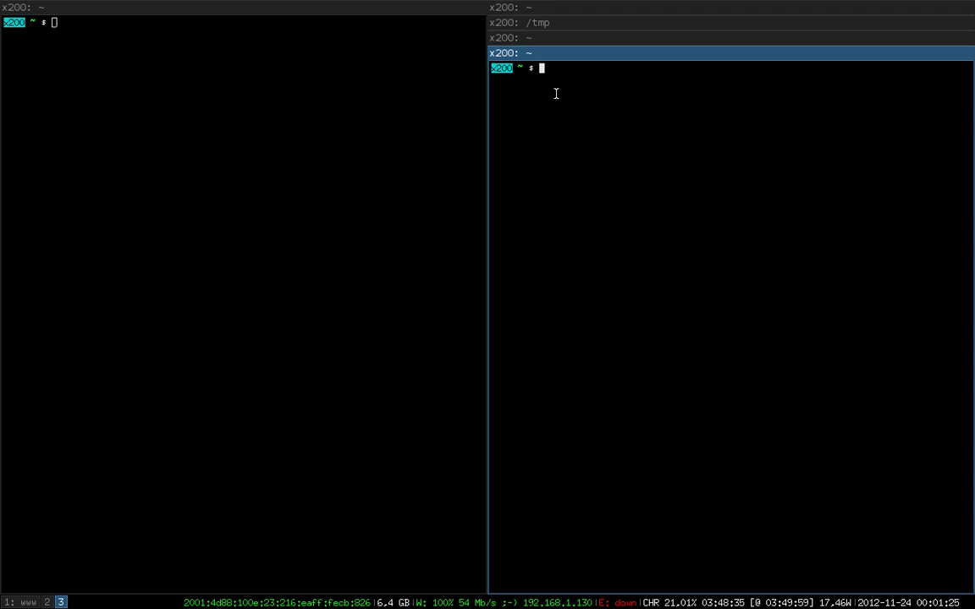
{"action": "key", "text": "super+x"}
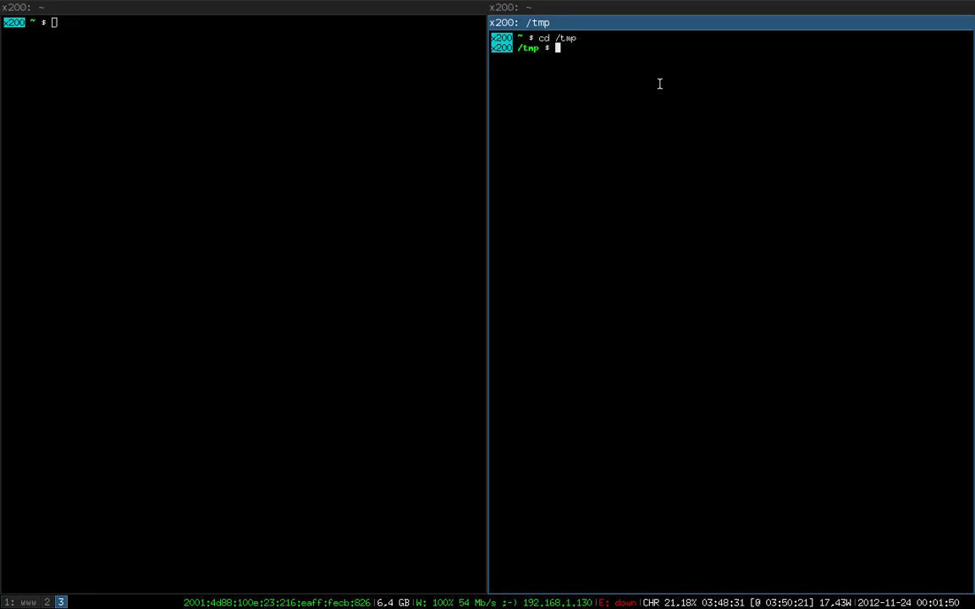
- Switch the /tmp terminal's container to tabbed layout with "i3 layout tabbed" and open the file foo in vi
{"action": "type", "text": "i3 la"}
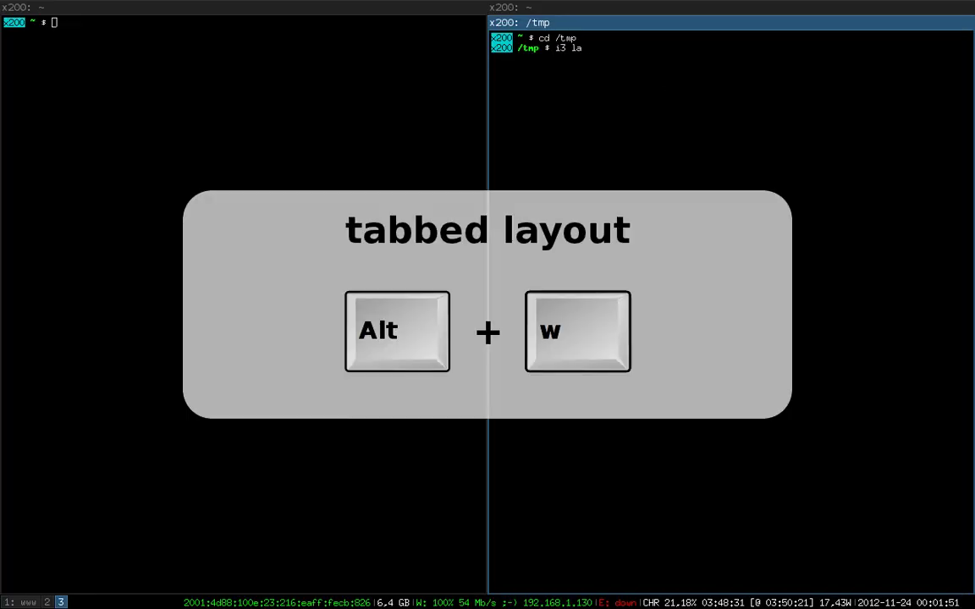
{"action": "type", "text": "yout tabbed"}
{"action": "key", "text": "Return"}
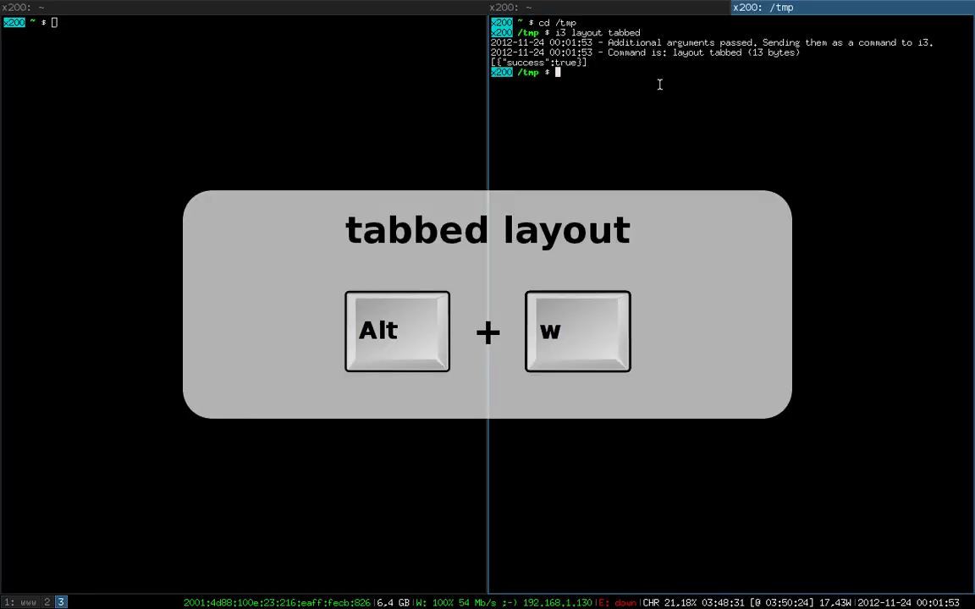
{"action": "type", "text": "vi foo"}
{"action": "key", "text": "Return"}
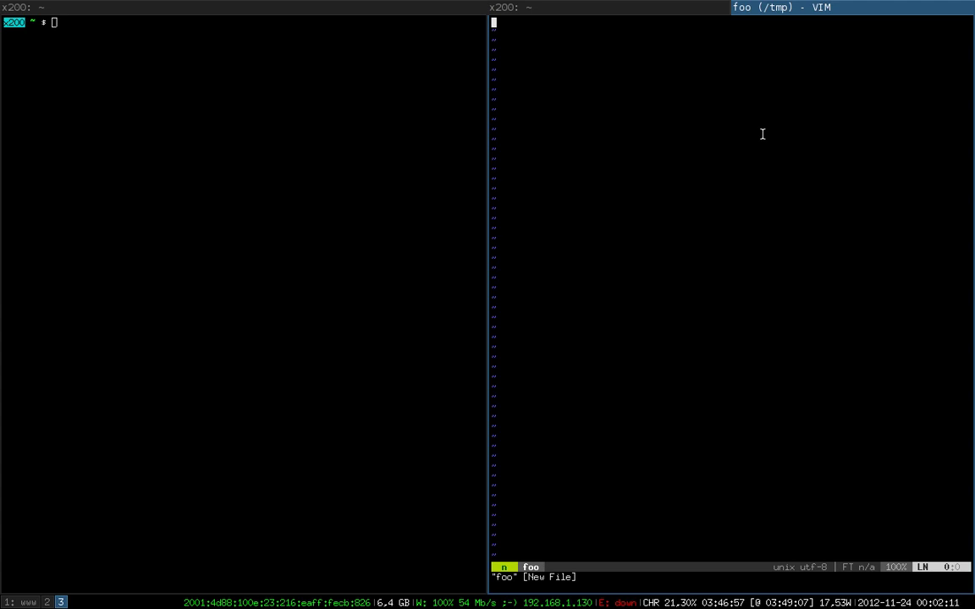
- Focus the home-directory terminal's tab, examine the layout tree of the tabbed container, and return to the foo tab
{"action": "key", "text": "super+j"}
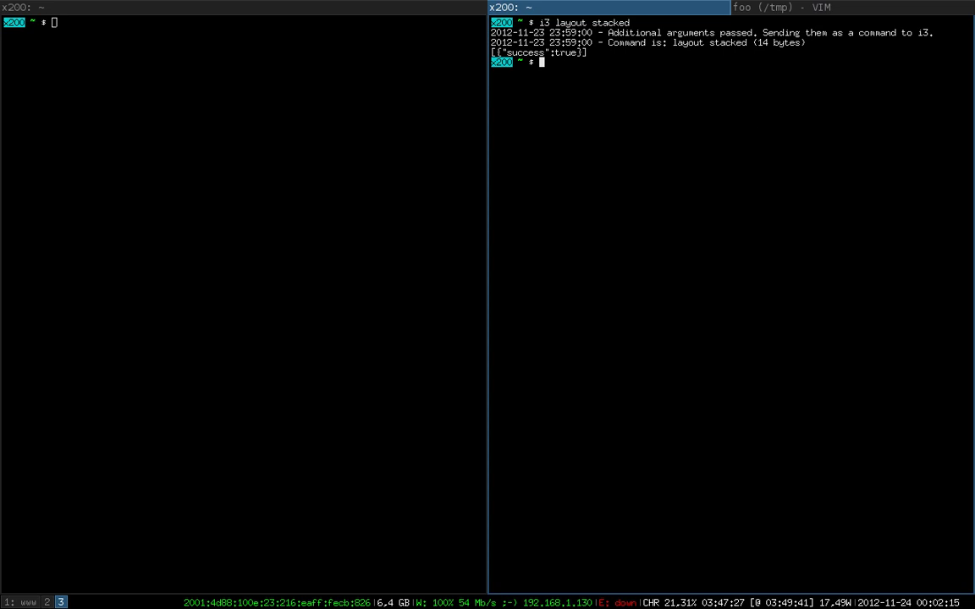
{"action": "key", "text": "super+j"}
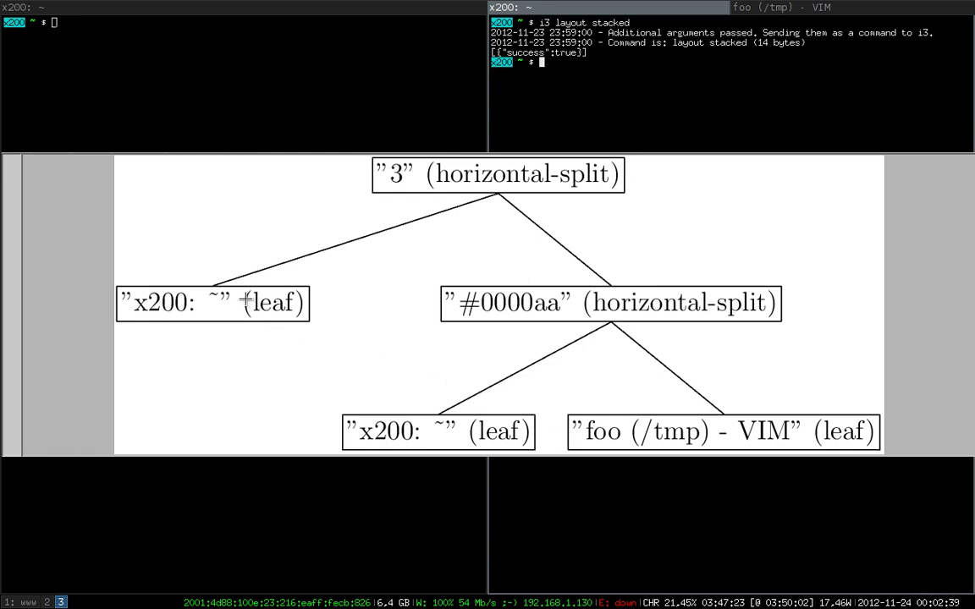
{"action": "key", "text": "q"}
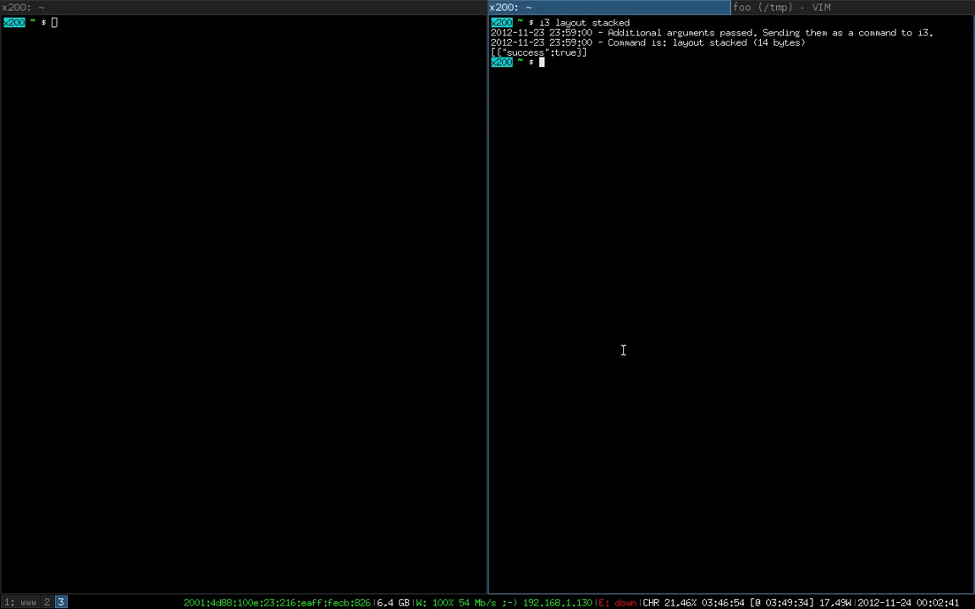
{"action": "key", "text": "super+Right"}
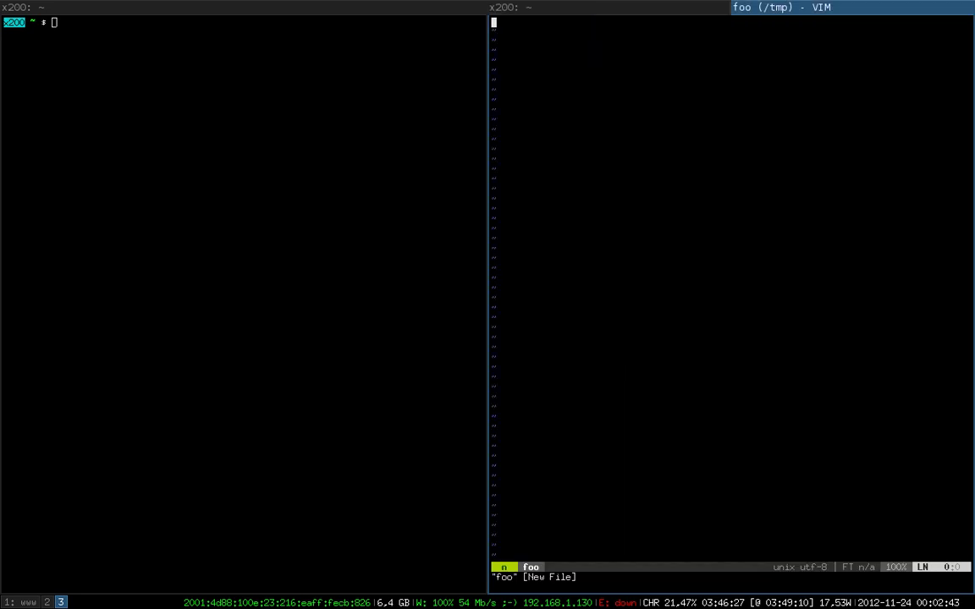
- Examine the layout tree while switching focus between the foo window and its parent tabbed container
{"action": "key", "text": "super+x"}
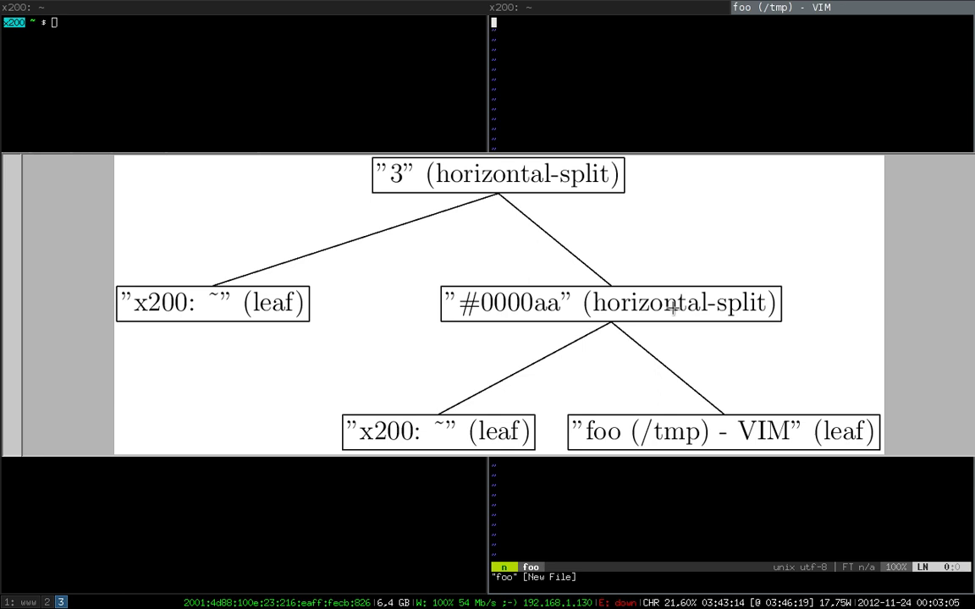
{"action": "key", "text": "alt+a"}
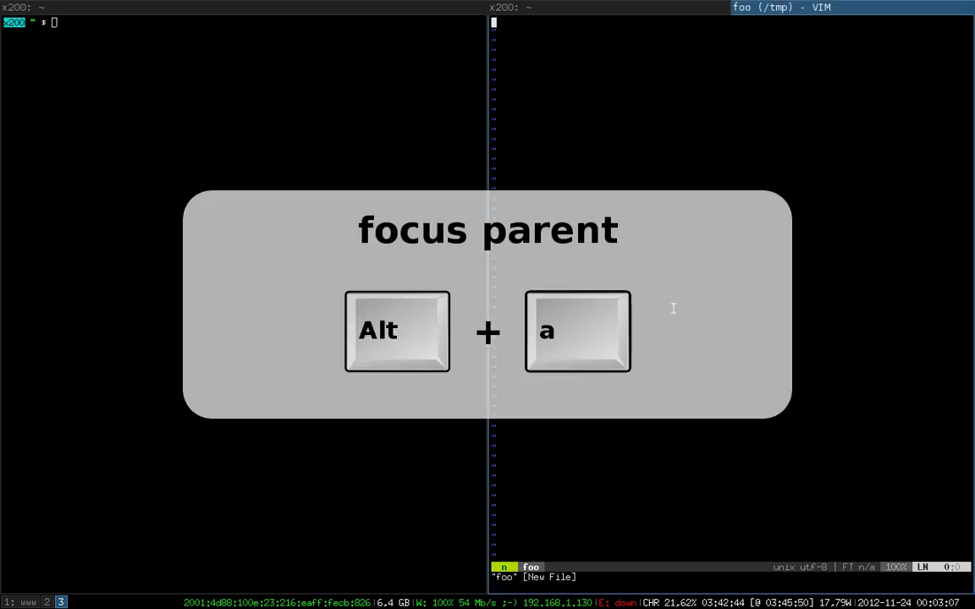
{"action": "key", "text": "alt+a"}
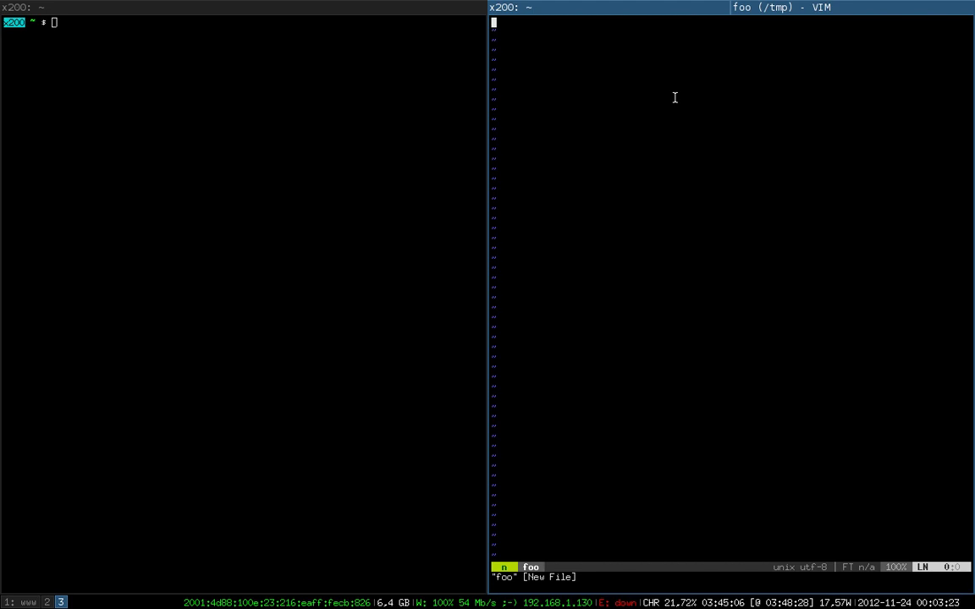
{"action": "key", "text": "super+Left"}
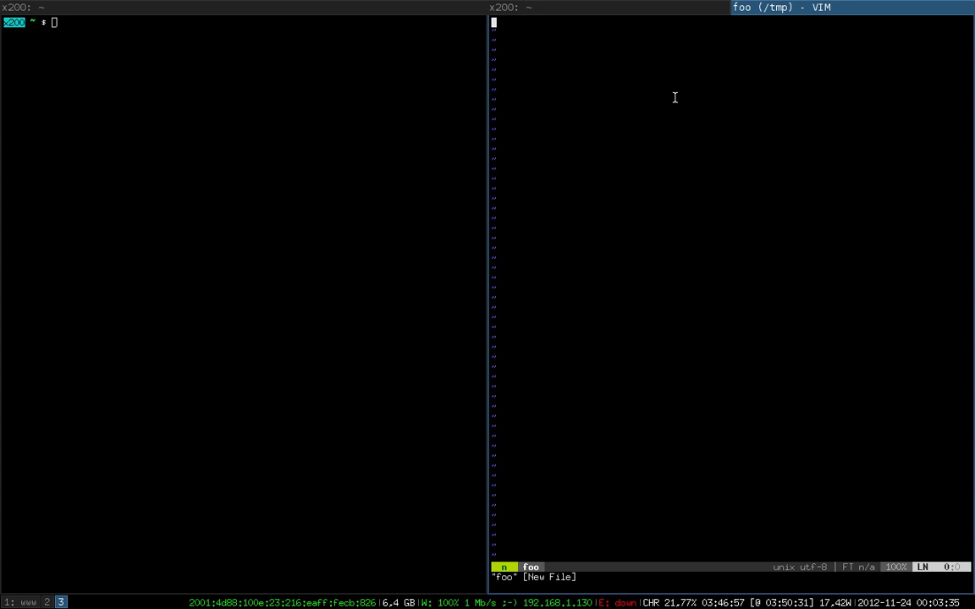
{"action": "key", "text": "super+a"}
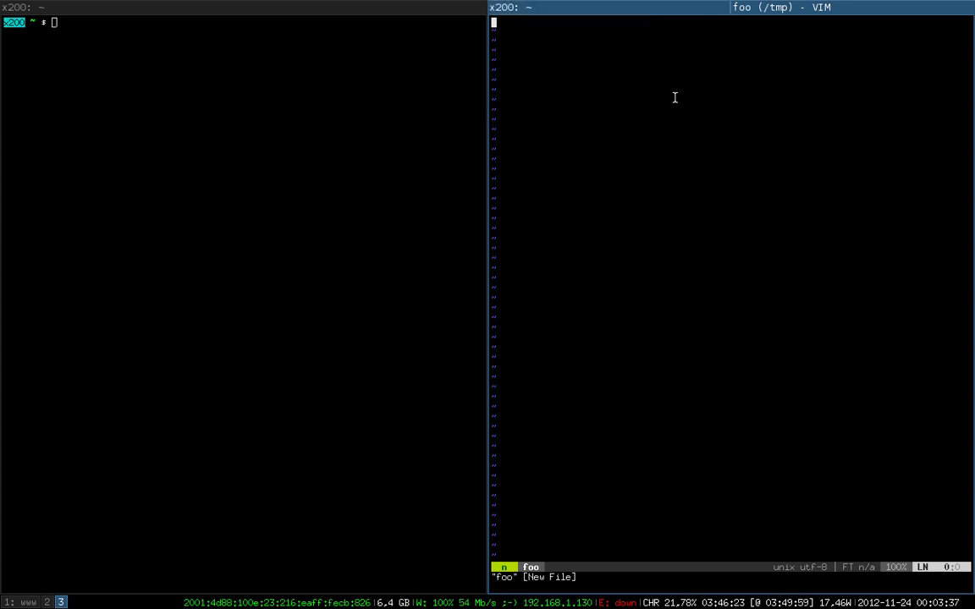
{"action": "key", "text": "super+x"}
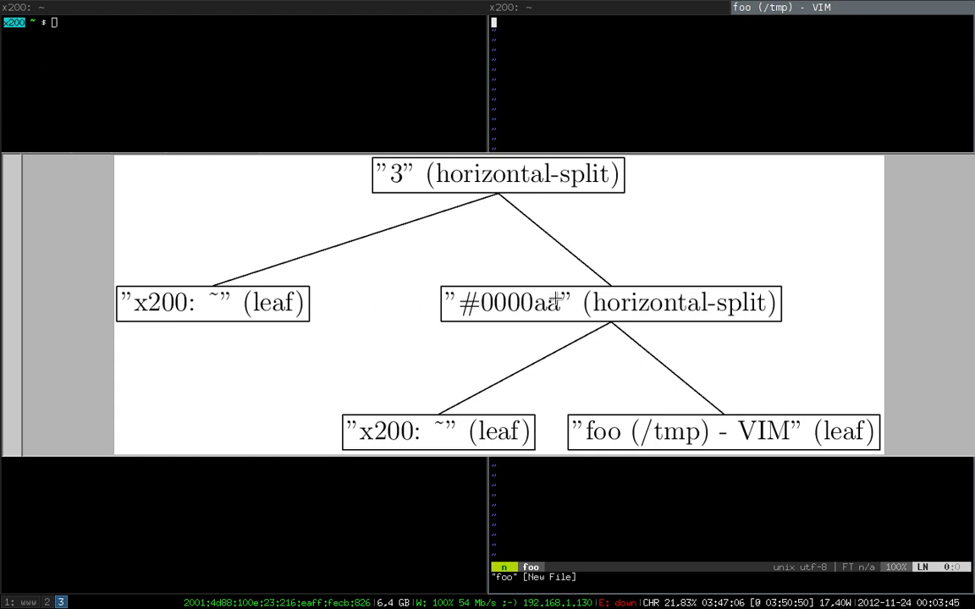
{"action": "key", "text": "q"}
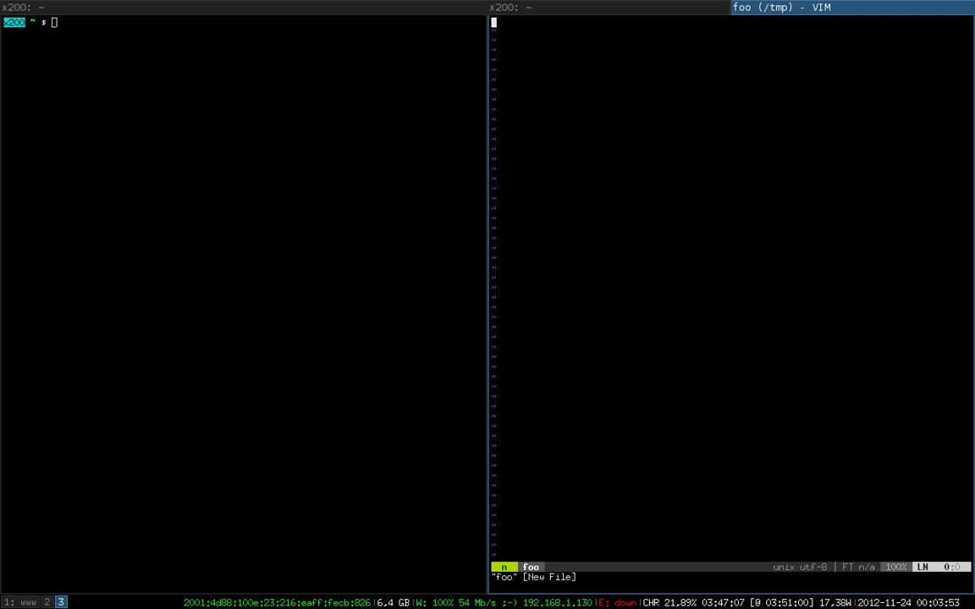
- Open another terminal as a tab beside foo to inspect its place in the layout tree, and close it again
{"action": "key", "text": "super+Return"}
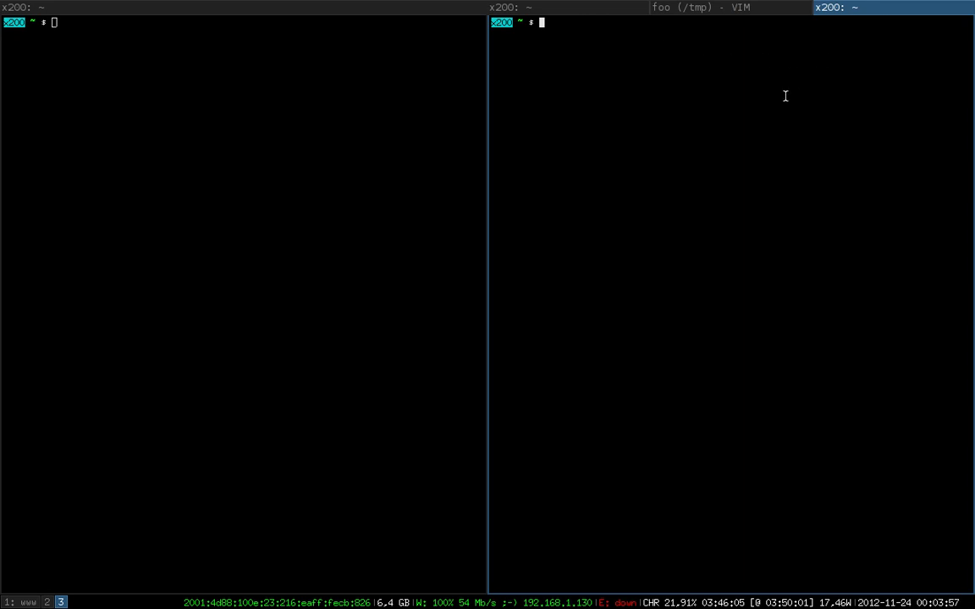
{"action": "key", "text": "super+x"}
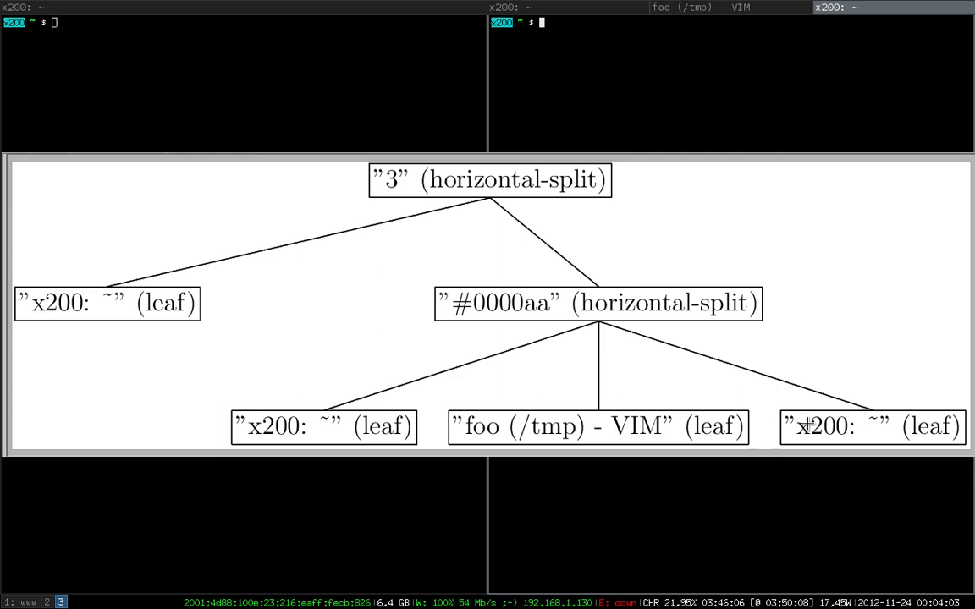
{"action": "key", "text": "q"}
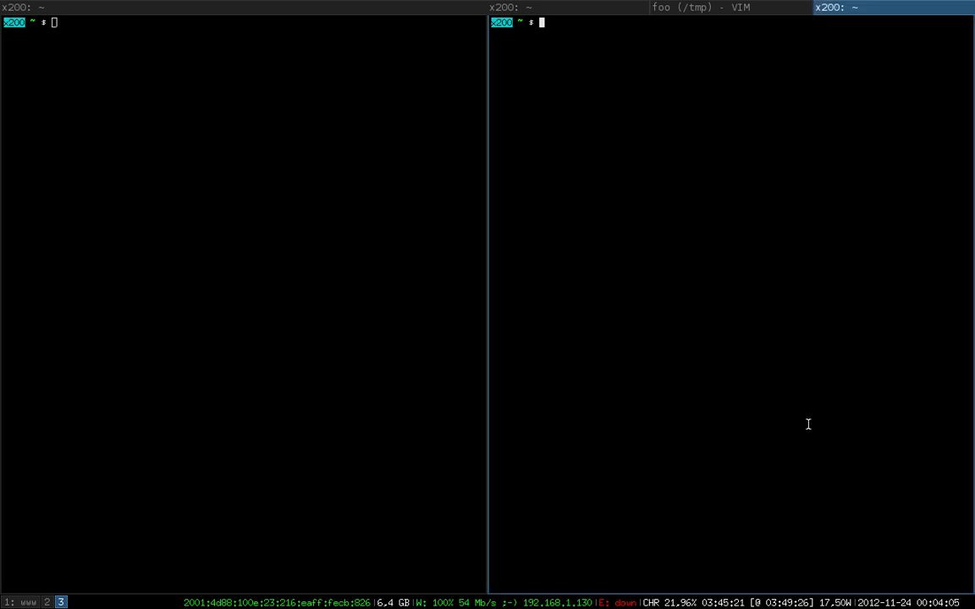
{"action": "key", "text": "ctrl+d"}
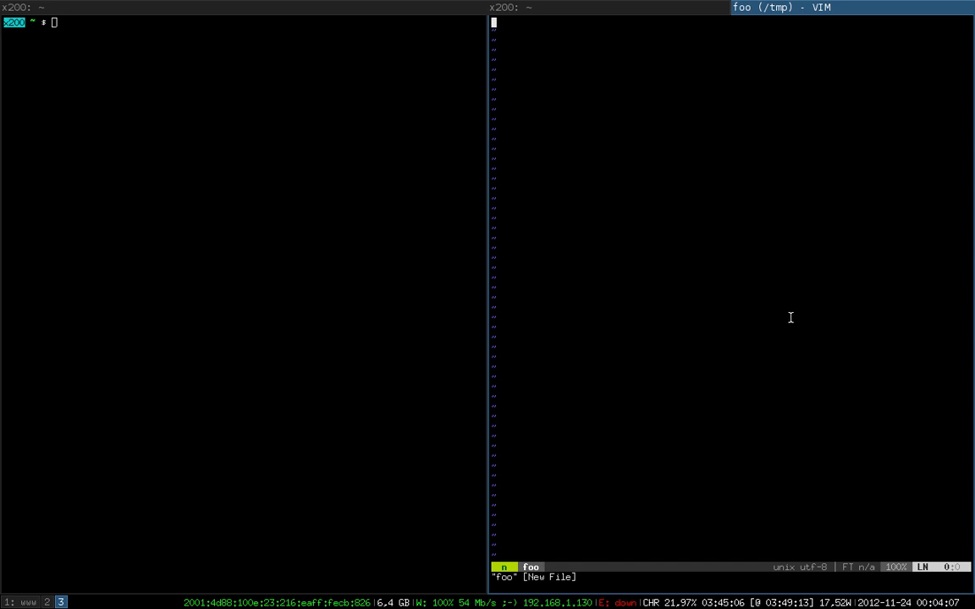
- Focus the parent tabbed container, open a new terminal beside it, and examine the layout tree
{"action": "left_click", "coordinate": [852, 250]}
{"action": "key", "text": "super+Return"}
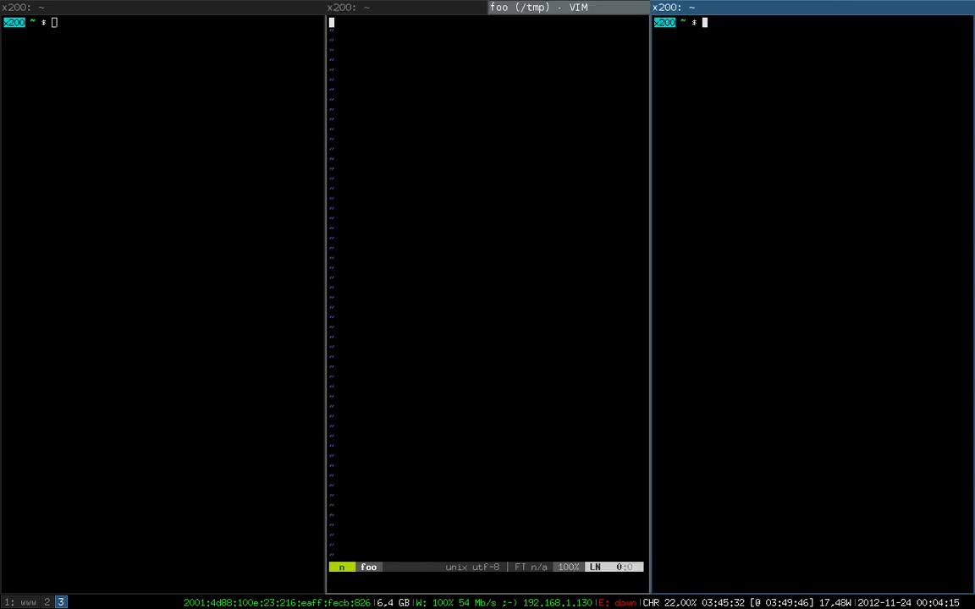
{"action": "key", "text": "super+x"}
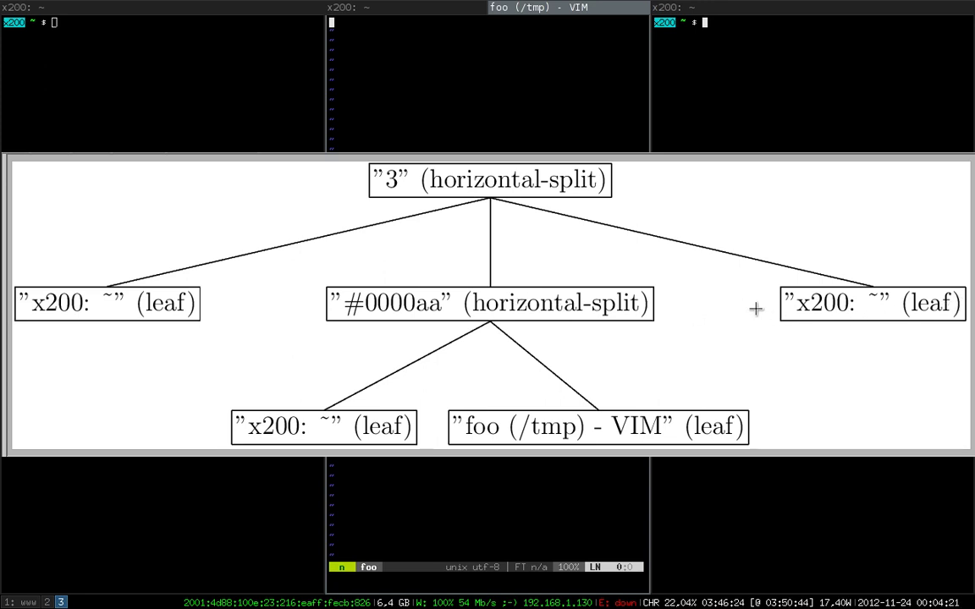
{"action": "key", "text": "q"}
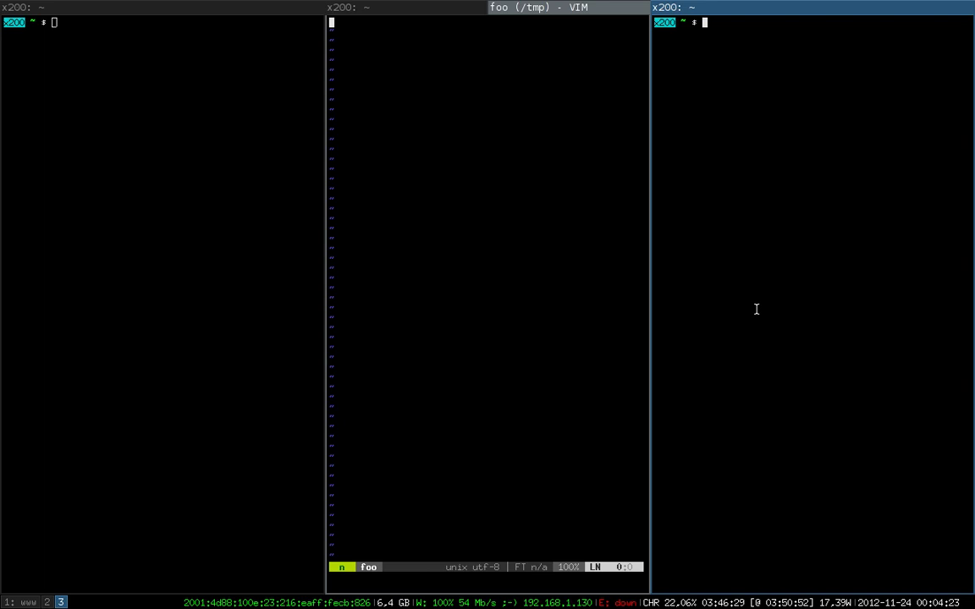